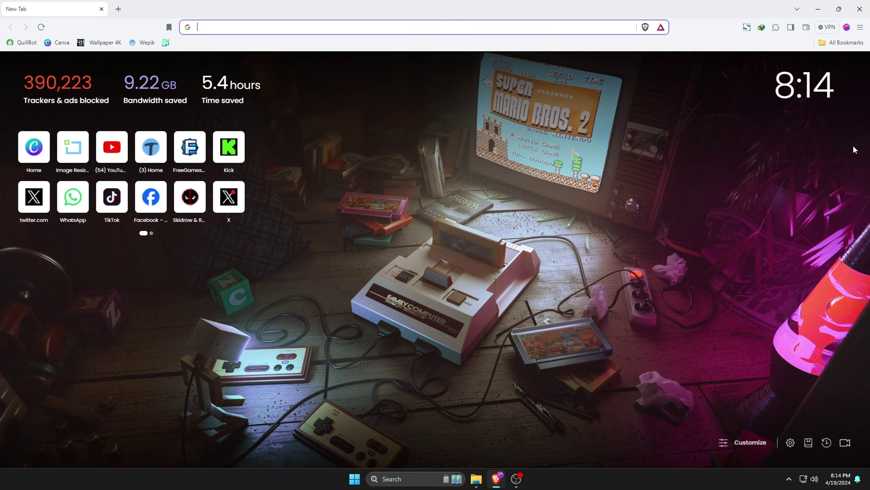
Open the rpcs3.net website and accept its No Piracy notice
text(RPCS3.NE)
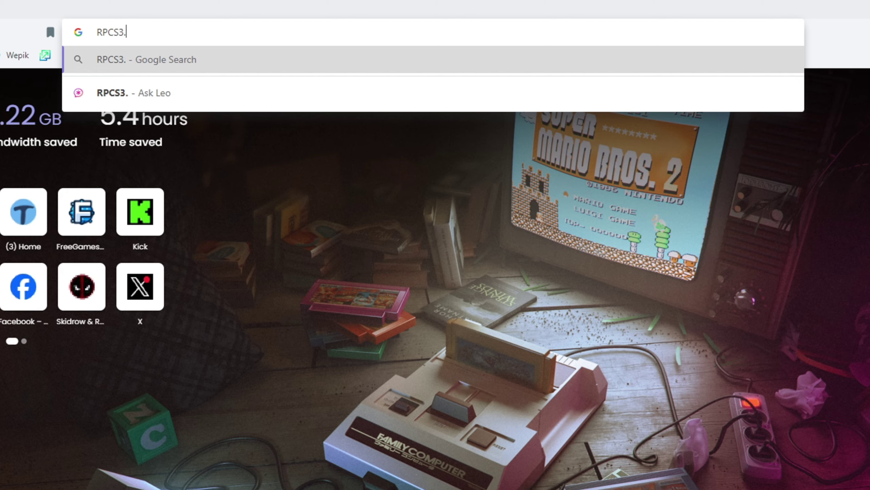
text(T)
key(Return)
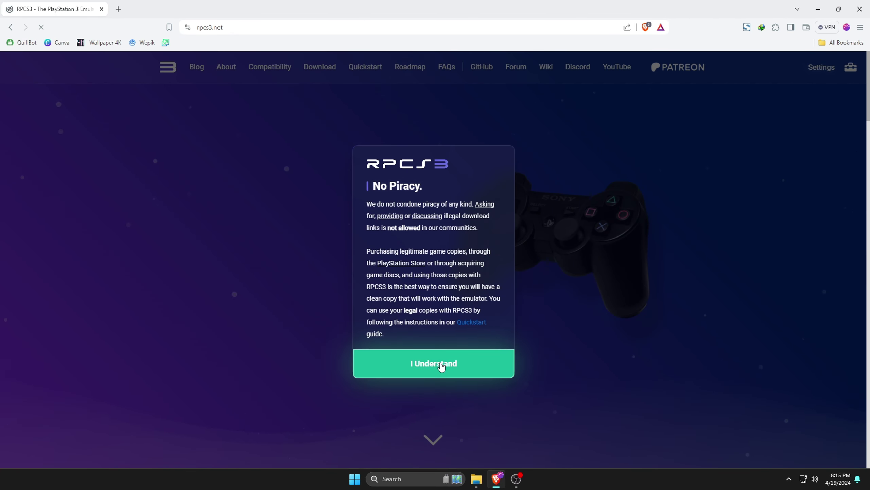
click(440, 364)
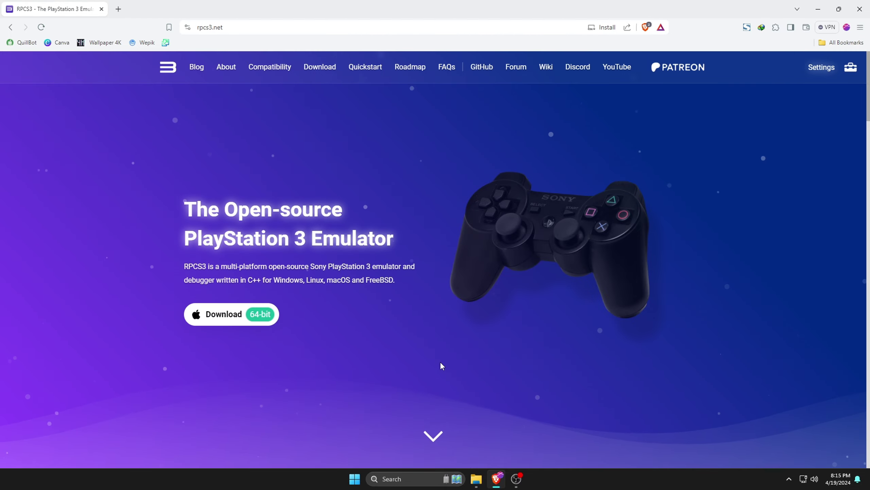
Download the latest Windows build of the emulator from the RPCS3 website's Download page
click(319, 68)
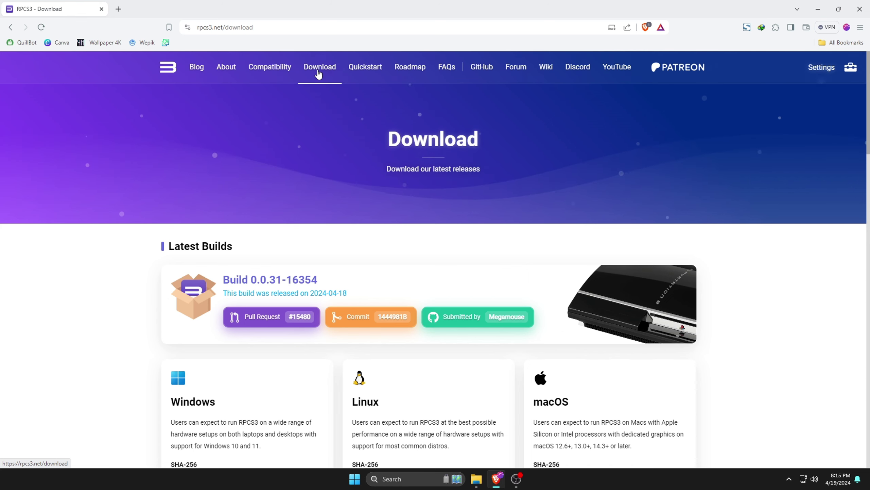
scroll(318, 74, down, 3)
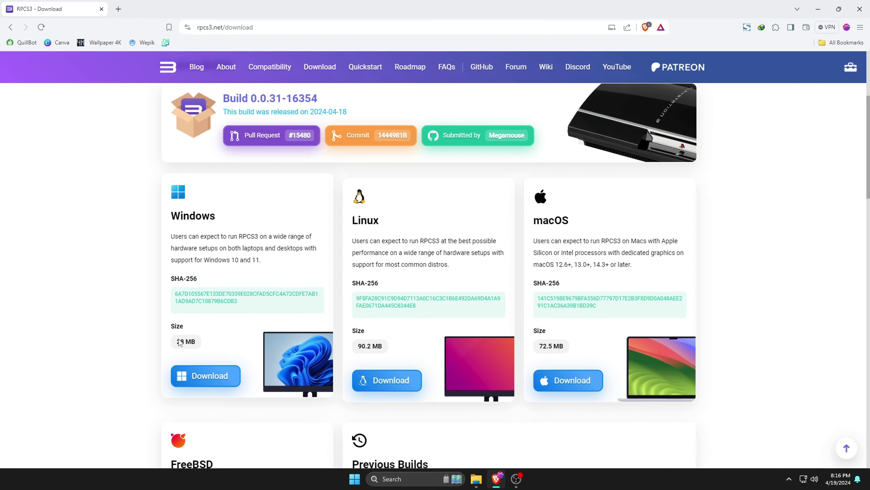
click(207, 377)
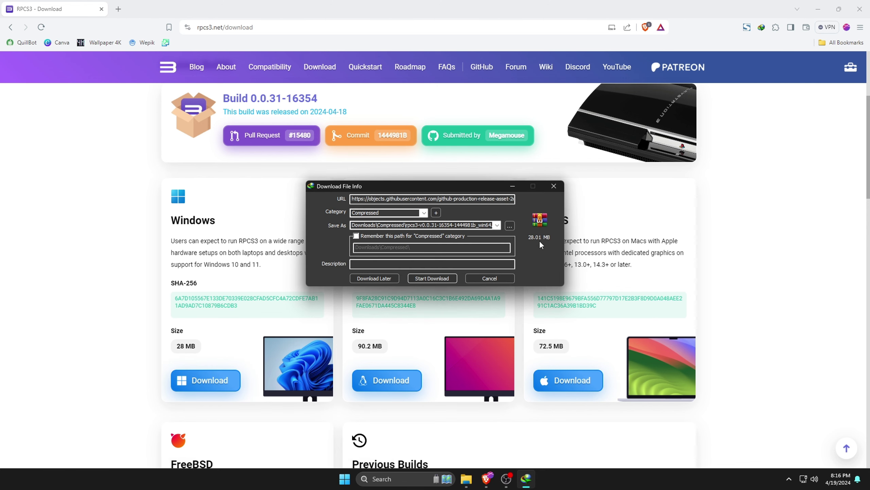
click(433, 278)
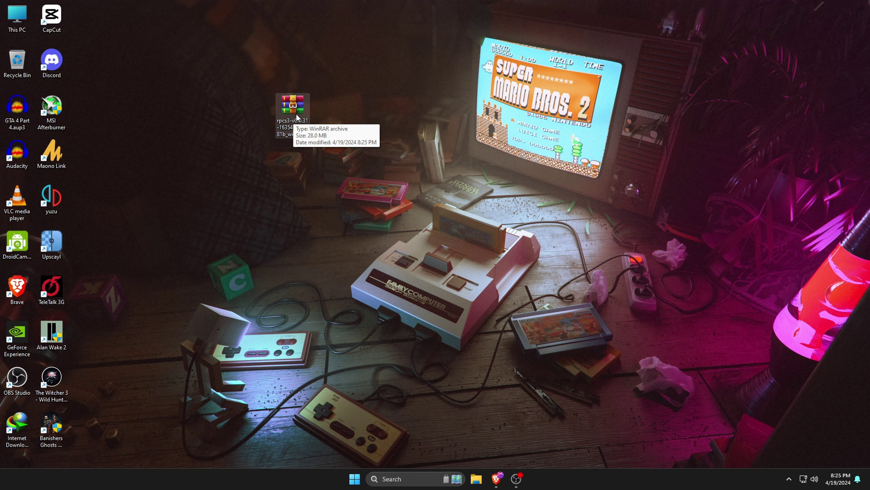
right_click(297, 117)
click(319, 263)
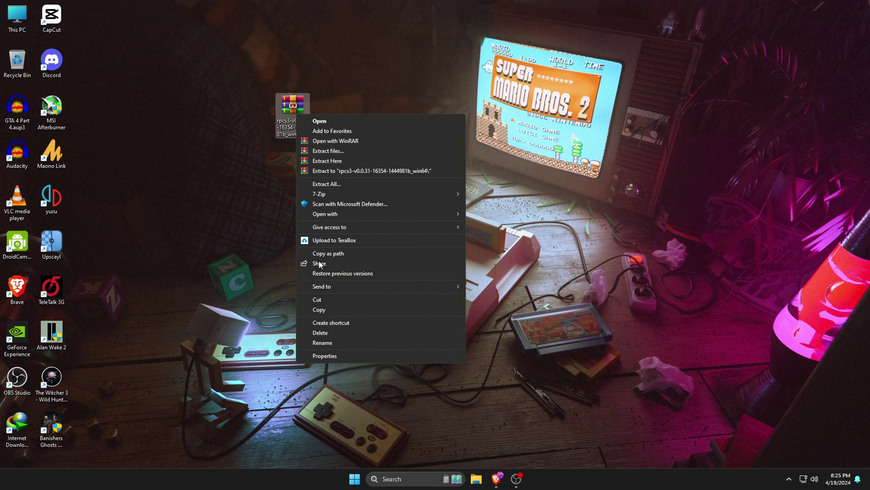
mouse_move(343, 193)
click(502, 215)
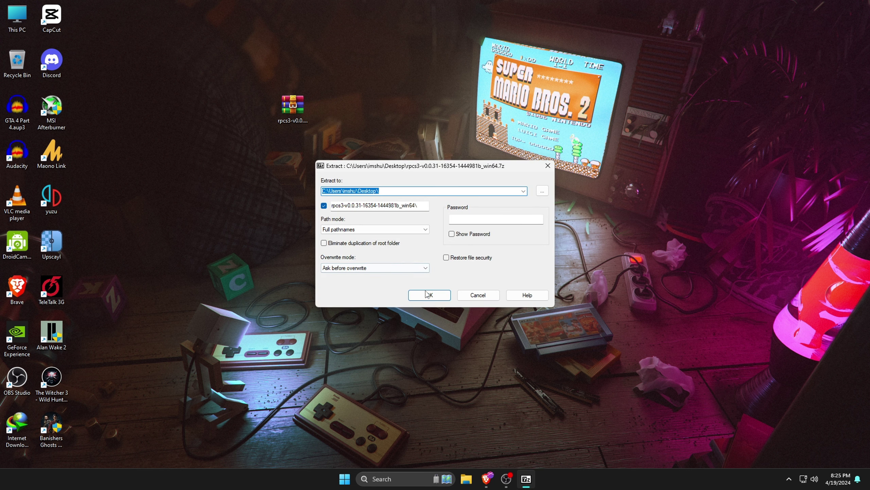
click(428, 294)
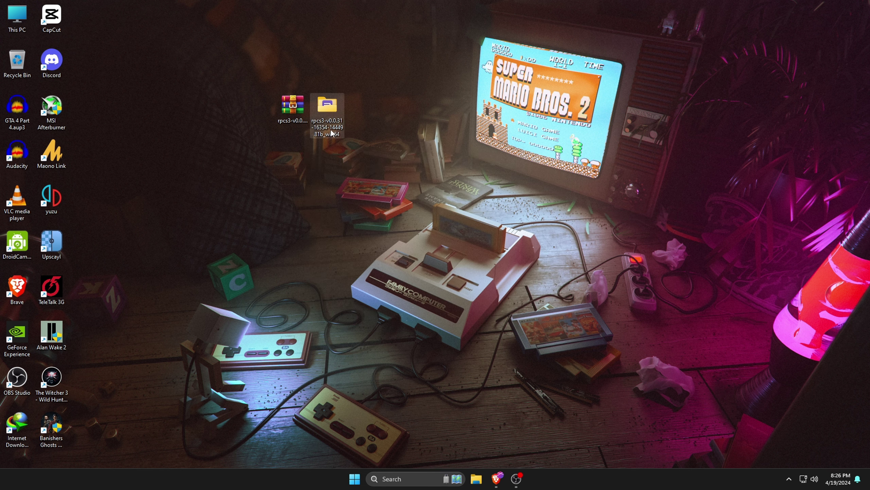
Delete the original RPCS3 archive from the desktop, keeping the extracted folder
mouse_move(331, 121)
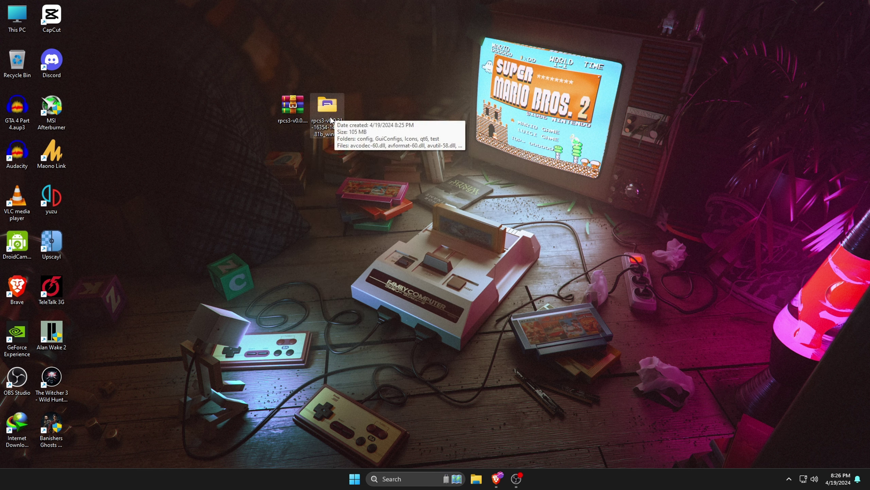
right_click(290, 106)
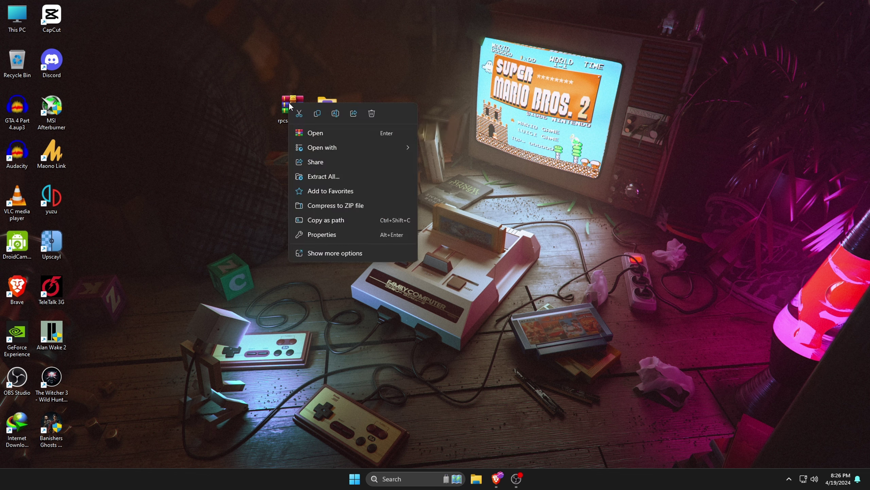
click(371, 114)
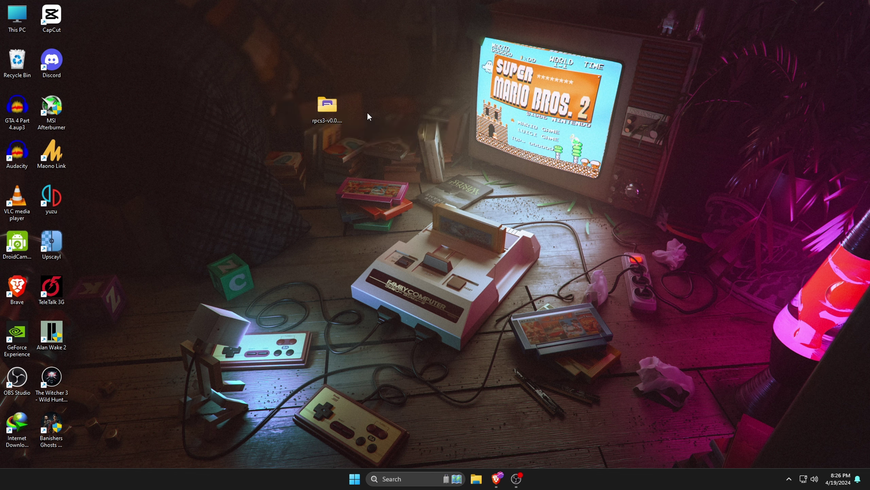
Open the extracted RPCS3 folder and launch rpcs3.exe
right_click(322, 109)
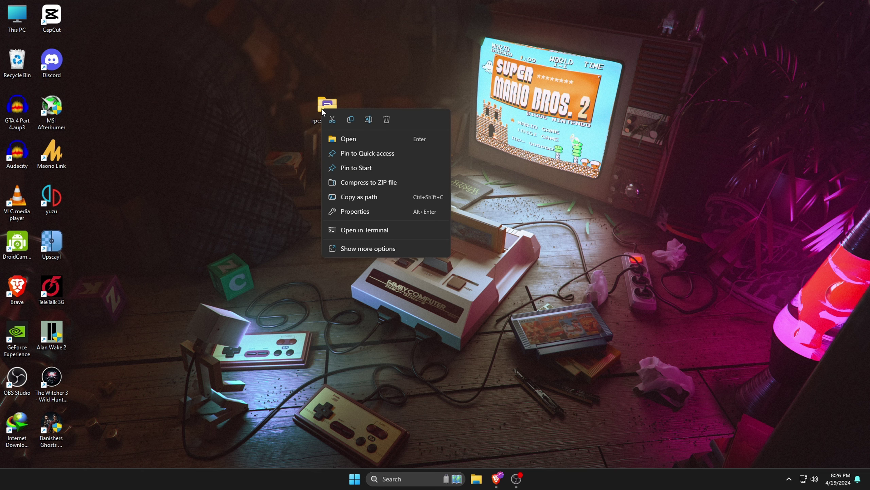
click(361, 138)
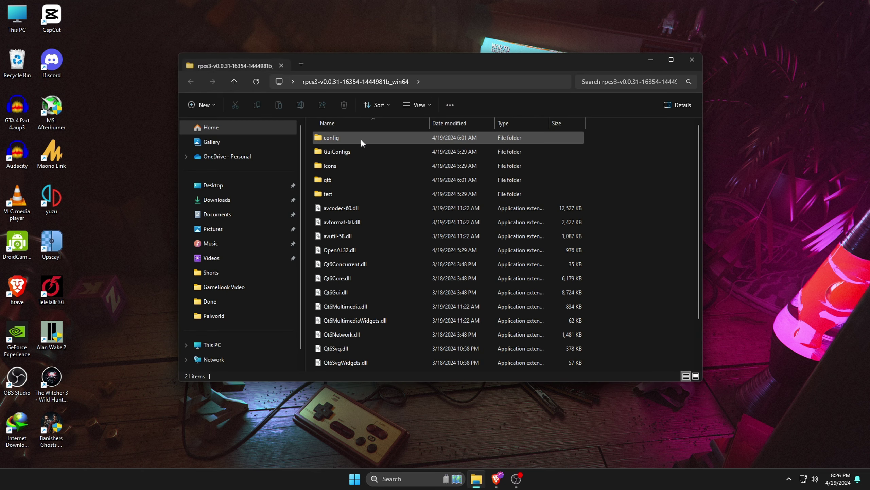
scroll(361, 141, down, 2)
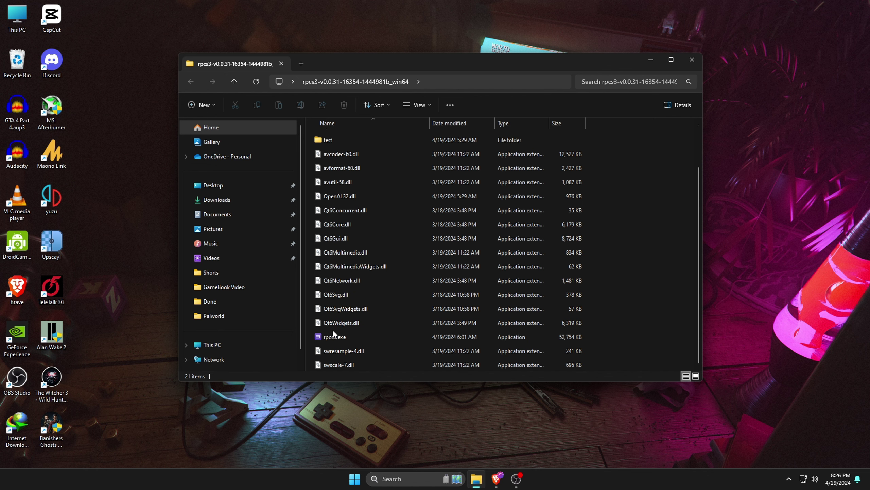
click(352, 336)
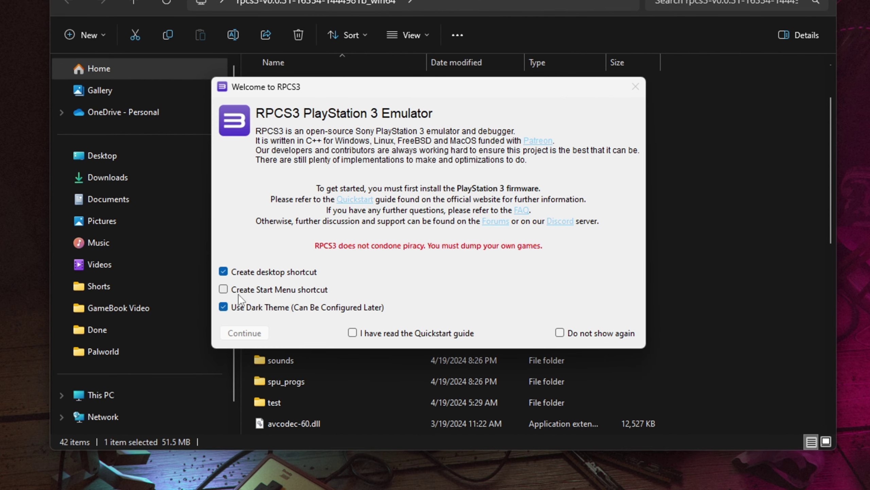
Enable the Start Menu shortcut, confirm reading the Quickstart guide, turn off showing the welcome dialog again, and continue to the emulator
click(223, 289)
click(354, 332)
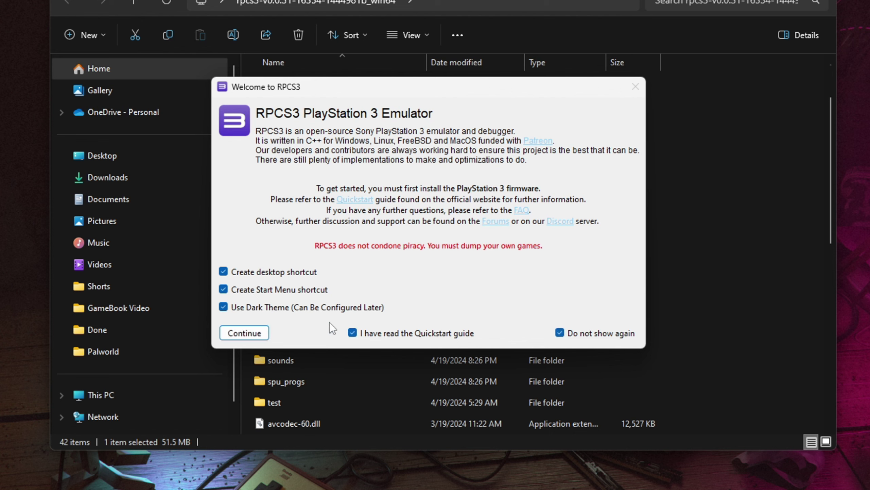
click(248, 335)
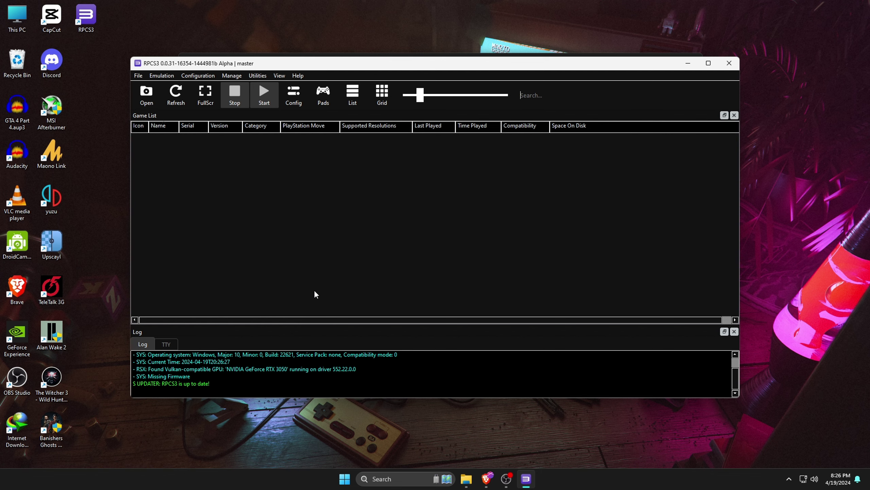
mouse_move(358, 61)
mouse_down()
mouse_move(421, 132)
mouse_move(382, 108)
mouse_move(369, 74)
mouse_up()
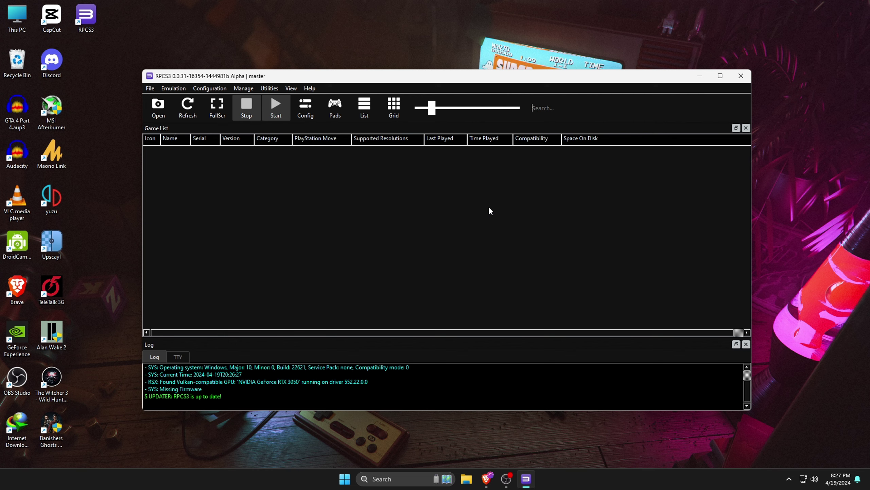
Switch to the Brave browser and search the web for "PlayStation 3 BIOS" in a new tab
key(alt+Tab)
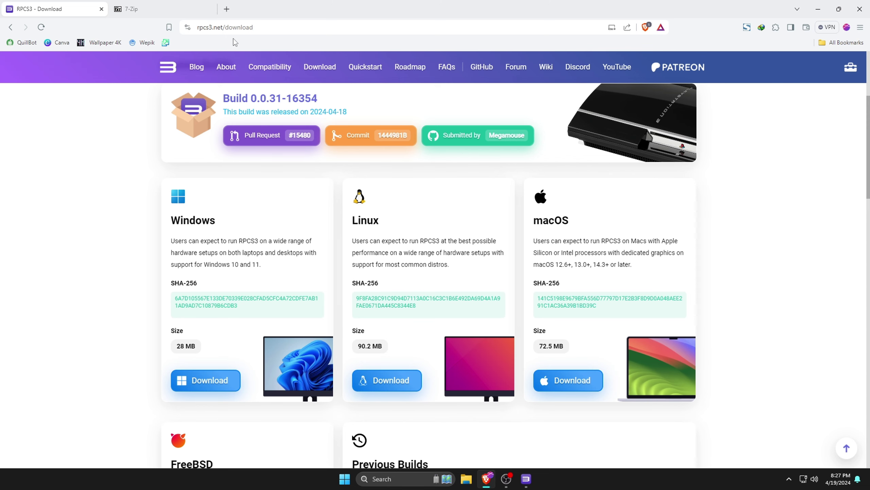
click(230, 11)
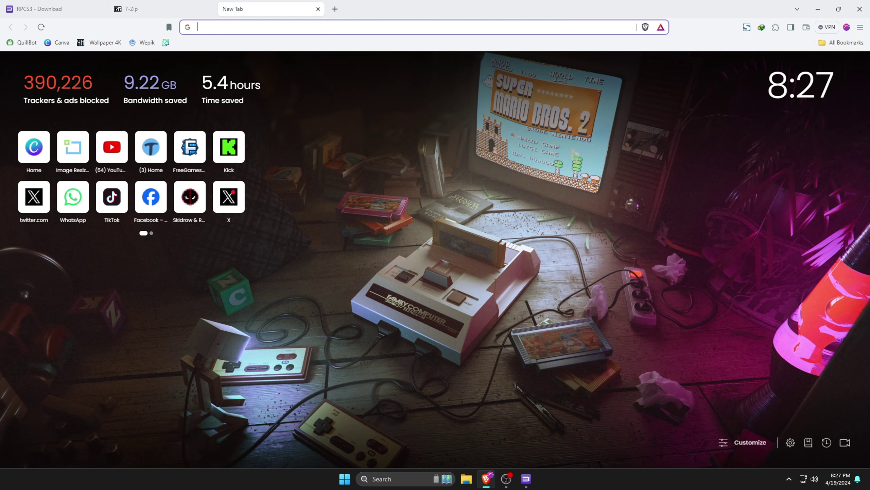
text(PlayS)
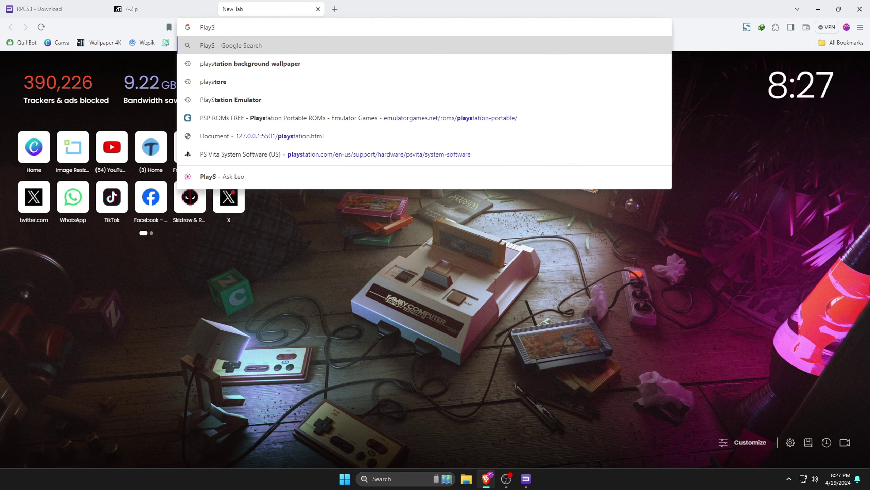
text(tation 3 BI)
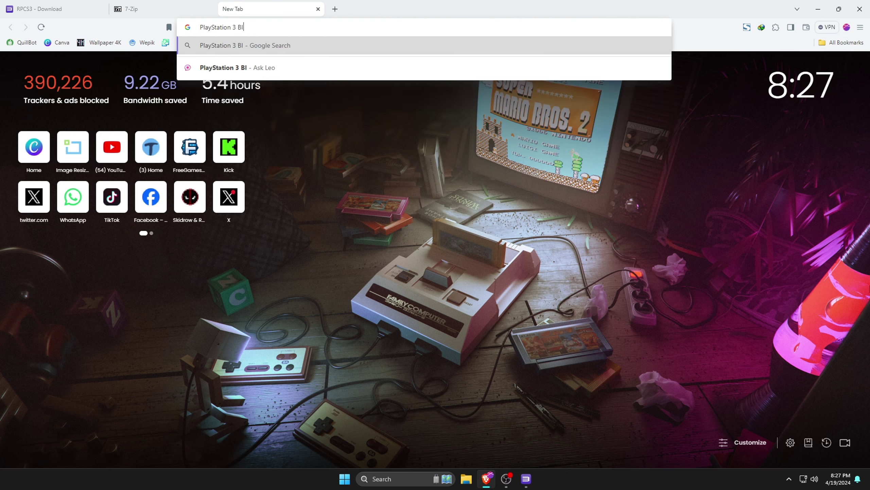
text(OS)
key(Return)
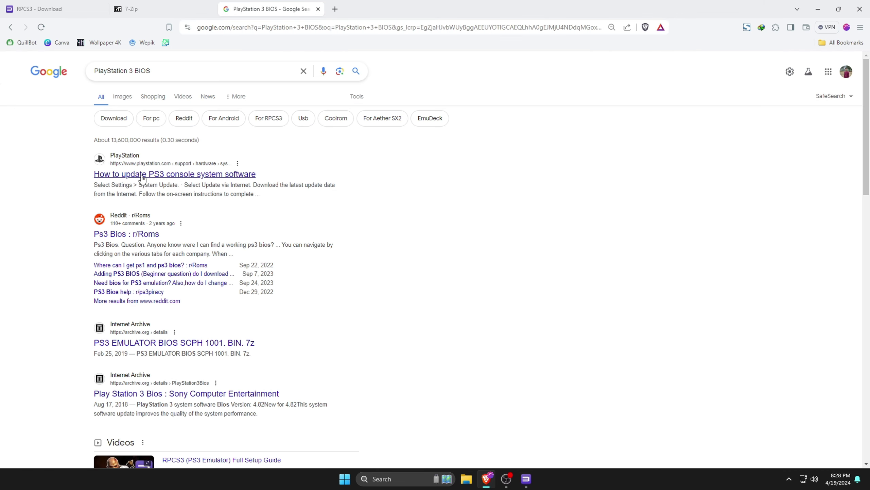
Download the PS3 update file from the "Reinstall using a computer" section of PlayStation's PS3 system software page
click(142, 175)
scroll(586, 181, down, 6)
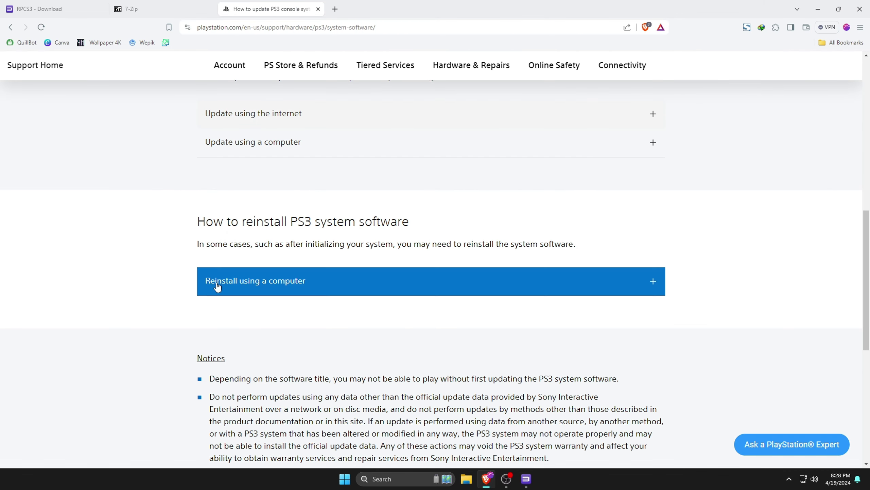
click(291, 292)
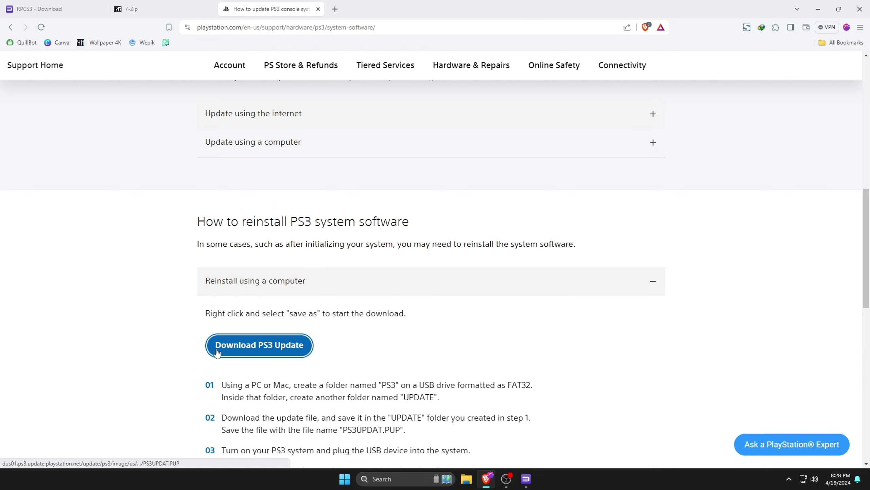
click(301, 353)
right_click(302, 348)
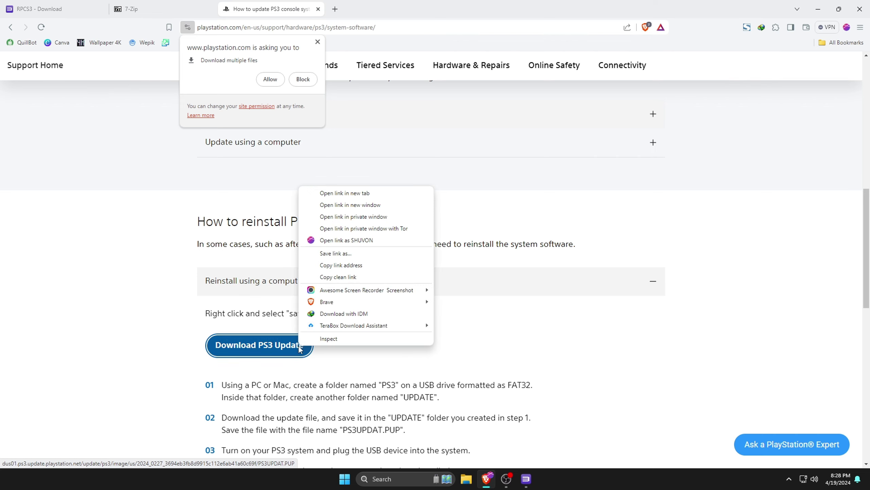
click(377, 205)
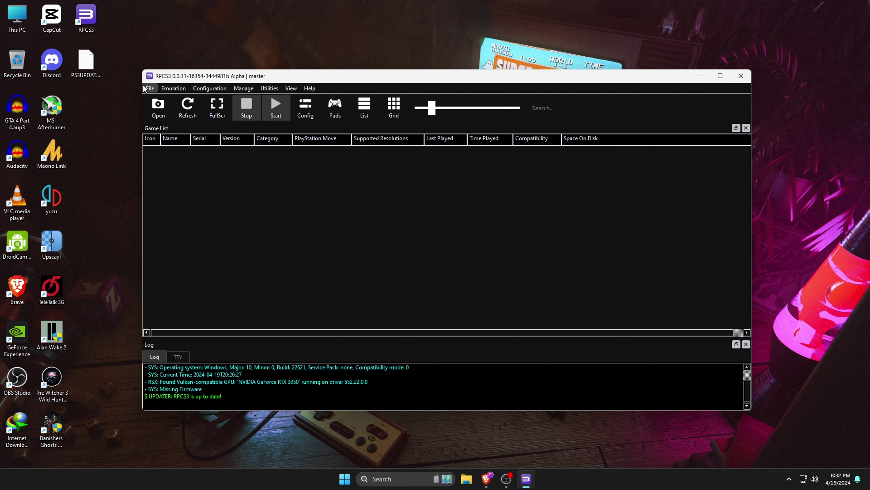
Start a firmware installation in RPCS3 and select PS3UPDAT.PUP from the Desktop folder
click(147, 88)
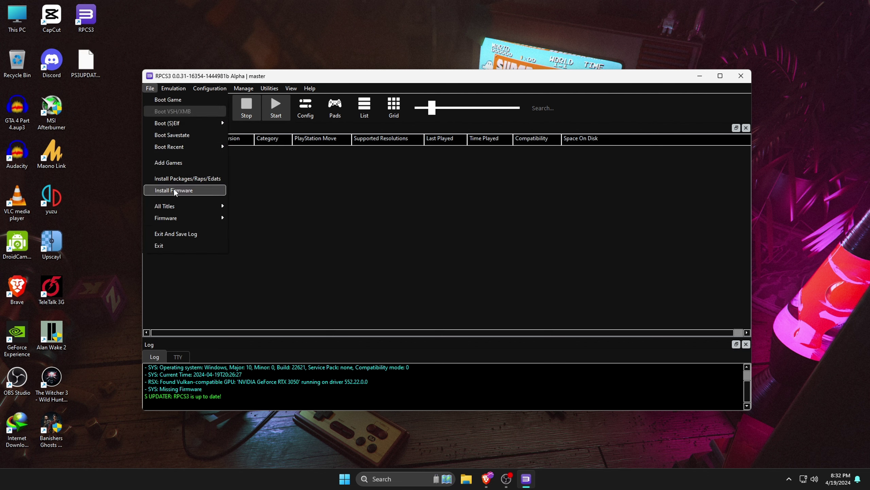
click(201, 191)
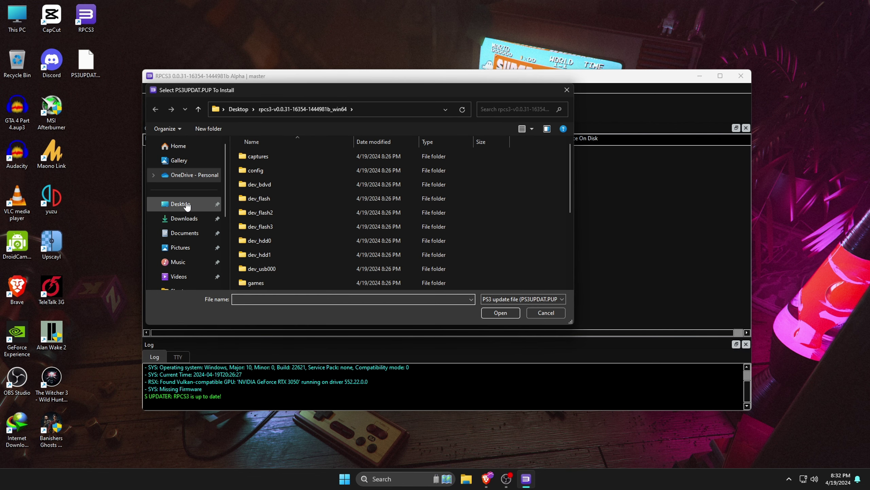
click(185, 204)
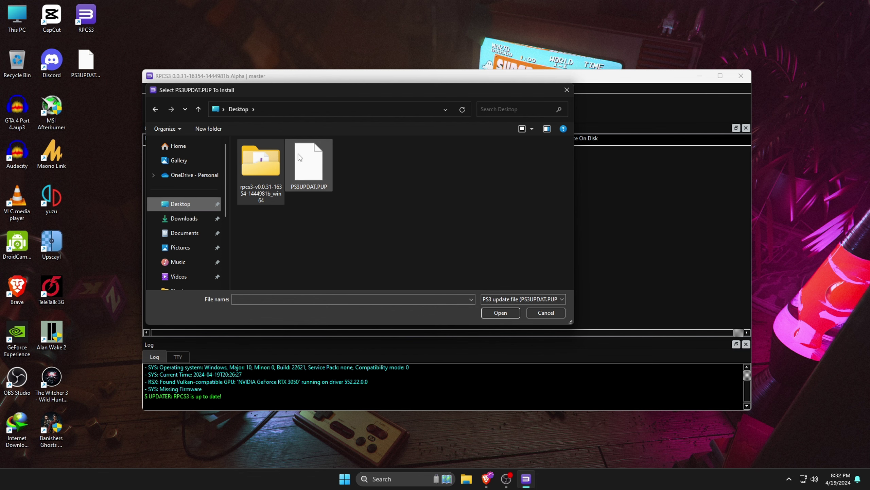
click(308, 165)
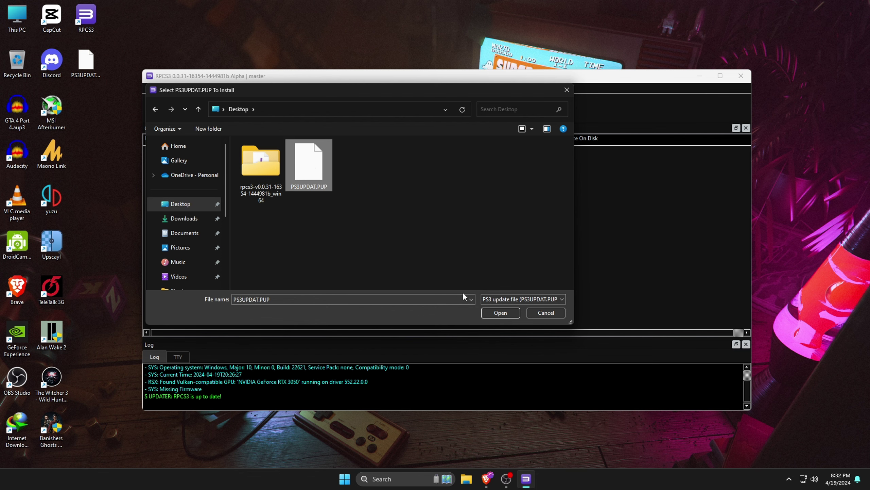